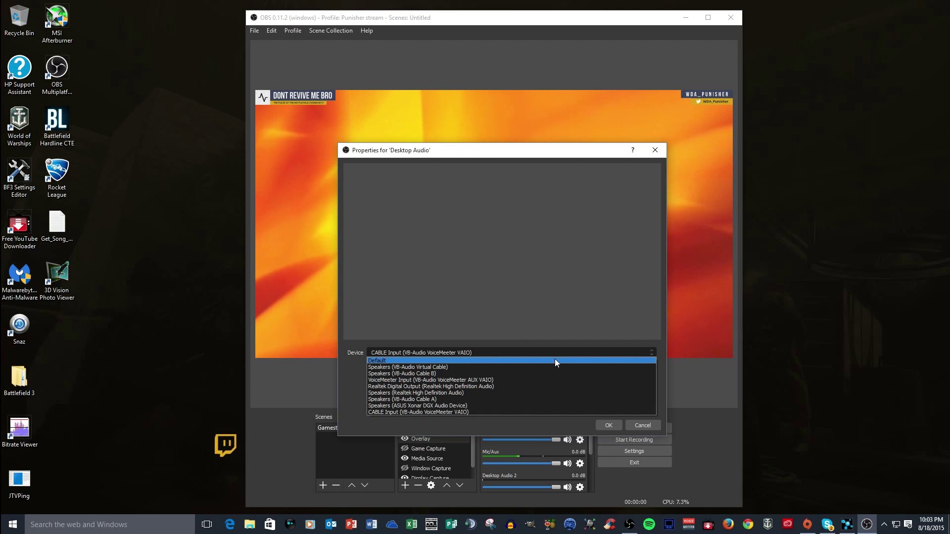
Step: Review the devices available for the Desktop Audio source, keeping CABLE Input (VB-Audio VoiceMeeter VAIO) selected
click(654, 352)
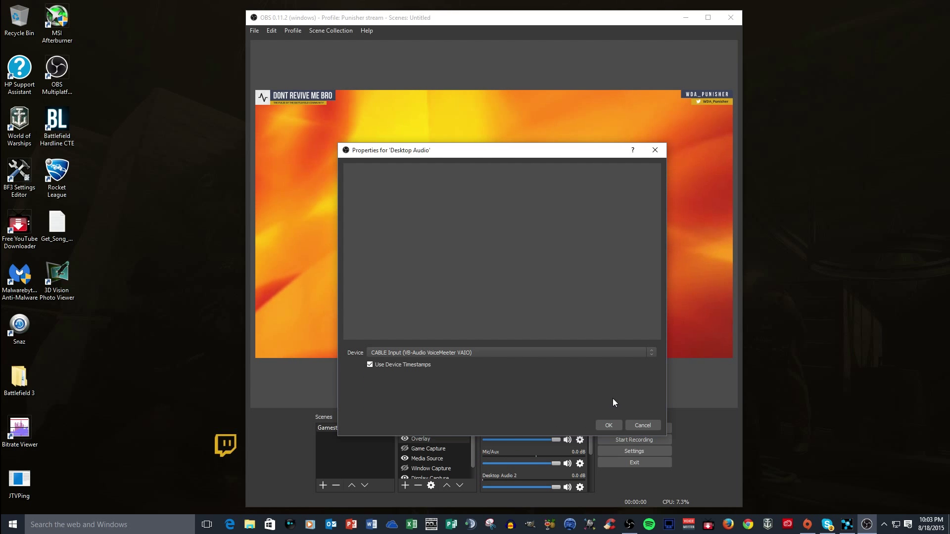
click(608, 425)
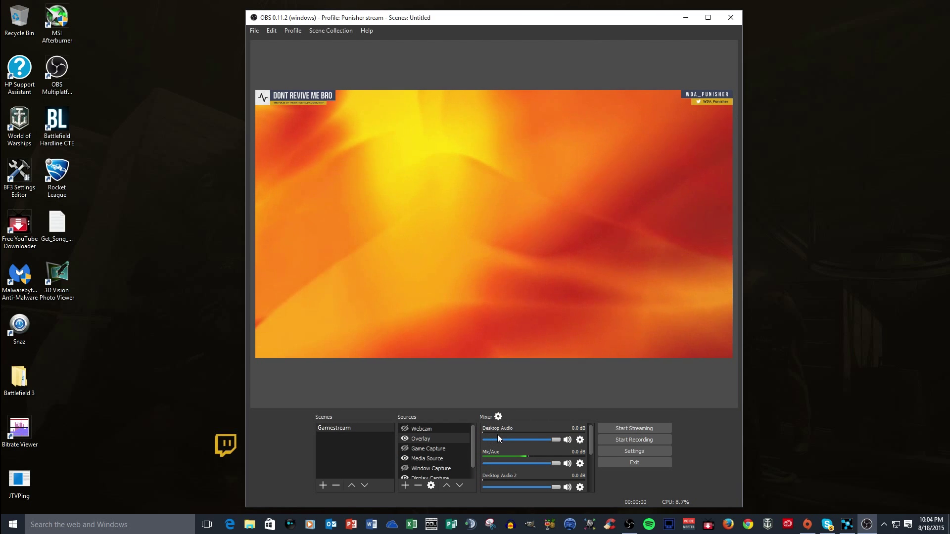
click(581, 439)
click(599, 455)
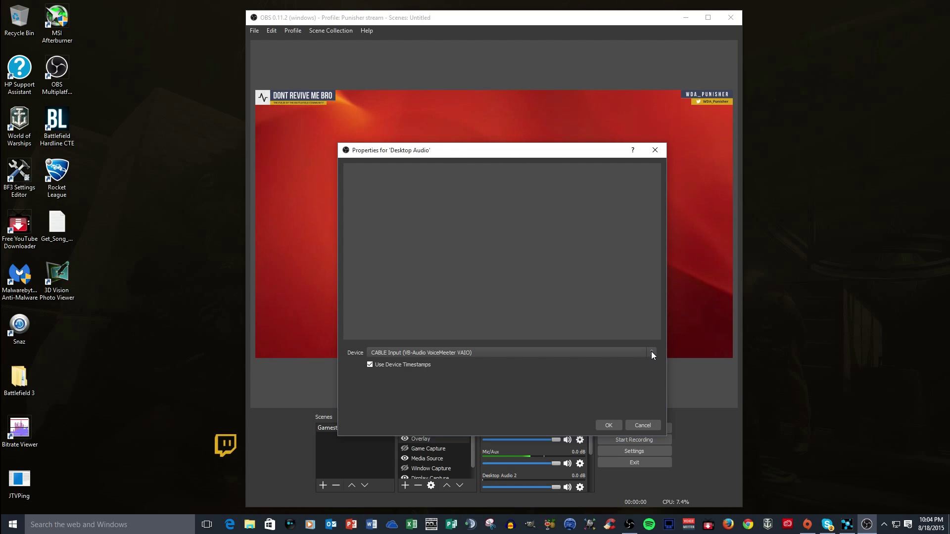
click(651, 353)
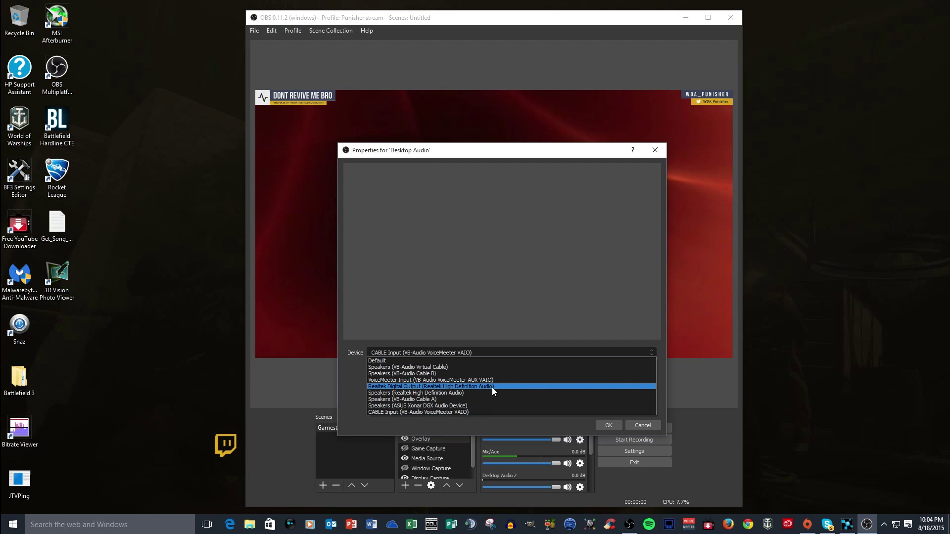
click(609, 429)
click(609, 428)
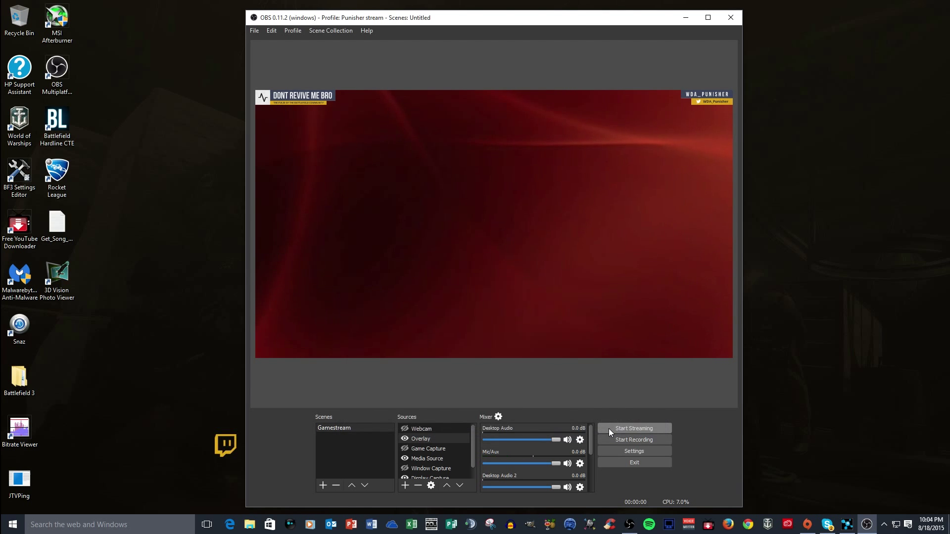
Step: Check the audio filters of the Desktop Audio source and close the filter window
click(579, 440)
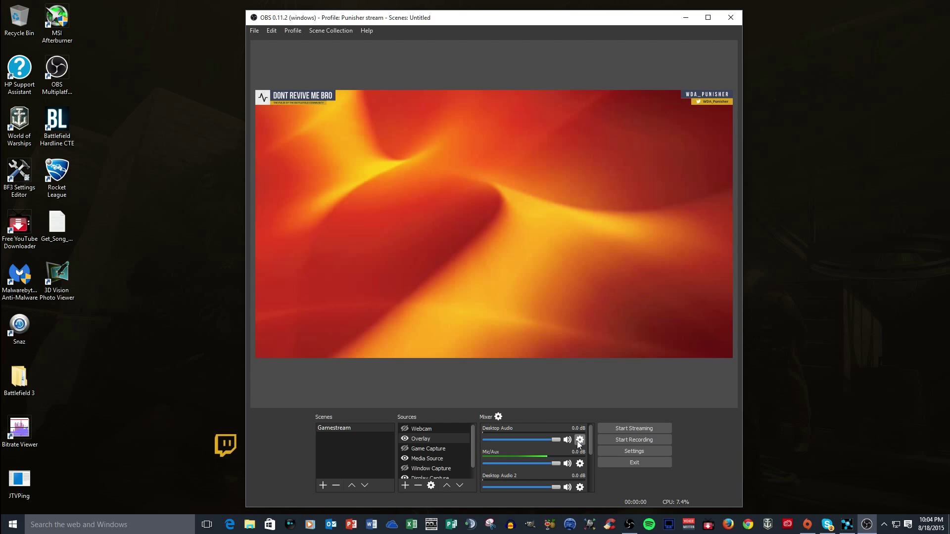
click(597, 447)
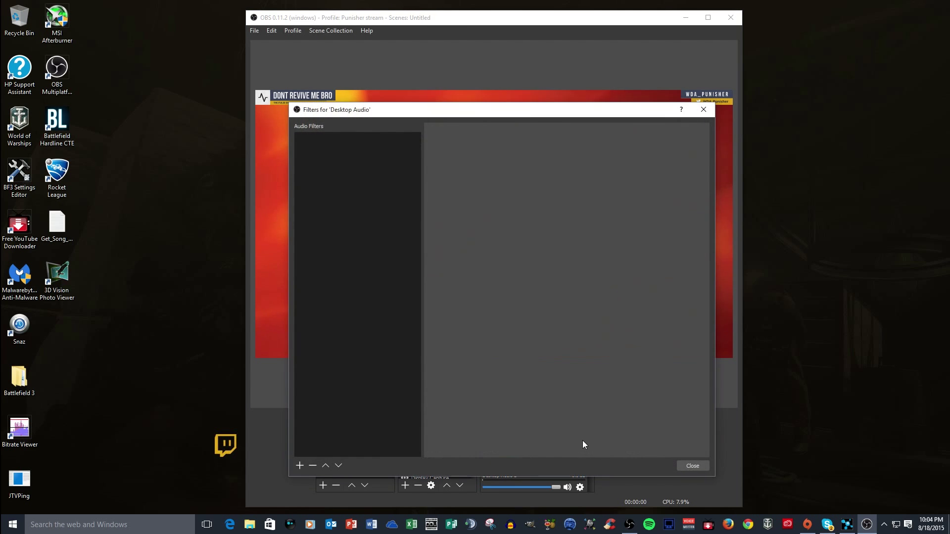
click(692, 466)
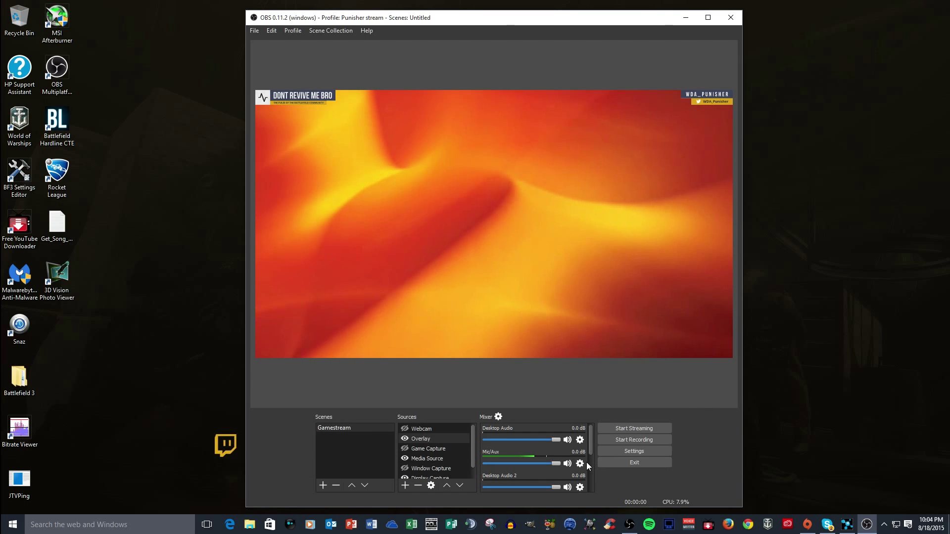
Step: Add a Gain filter with the default name to the Mic/Aux source
click(580, 463)
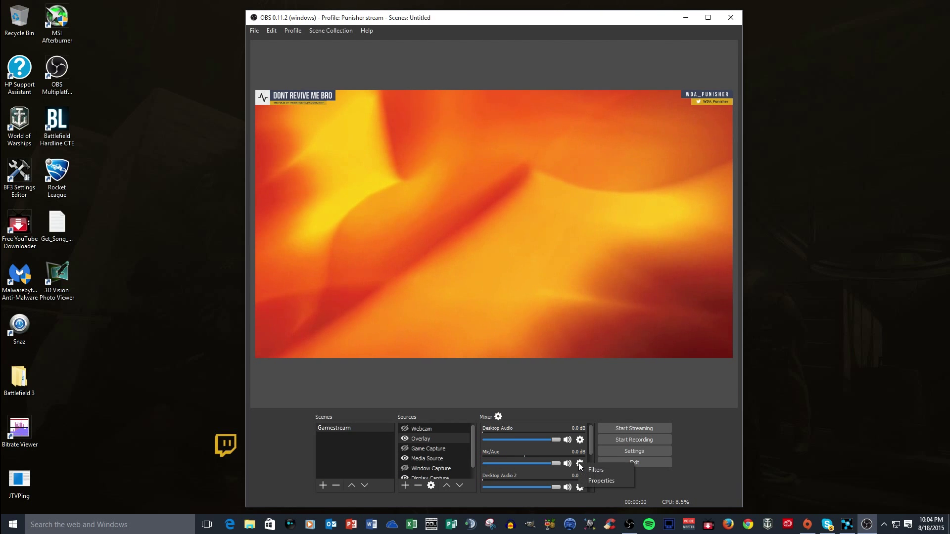
click(610, 471)
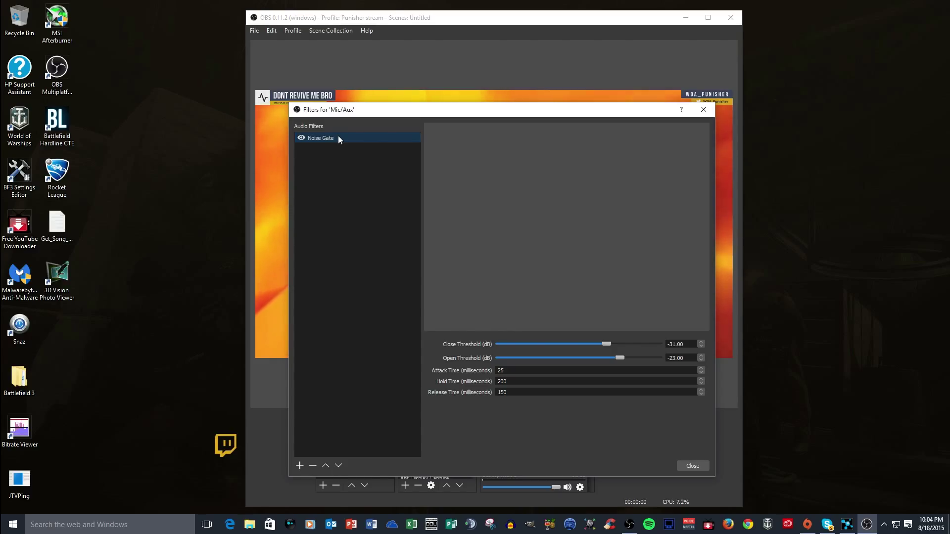
click(300, 465)
click(330, 471)
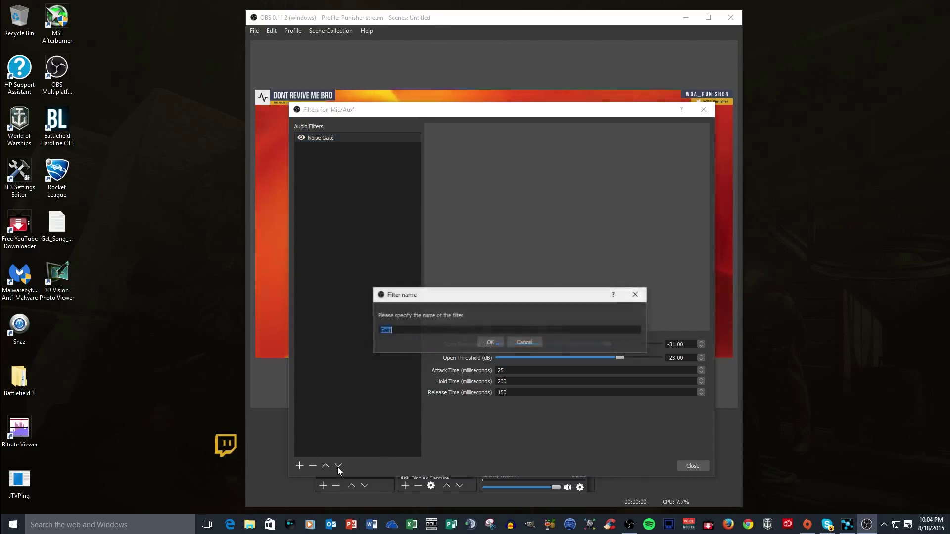
click(493, 341)
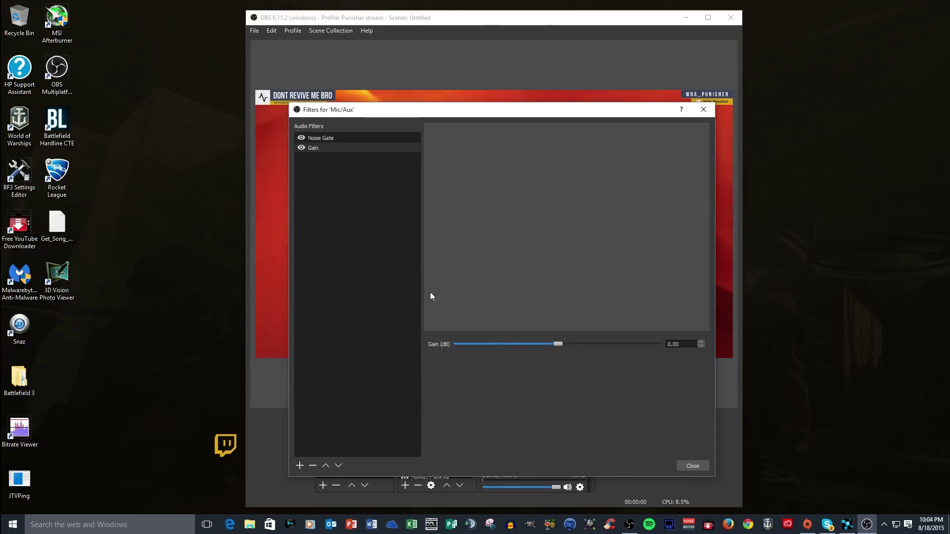
Step: Try a Mic/Aux gain of about 25 dB, lower it to 0.20 dB and close the filters
drag(559, 345, 642, 343)
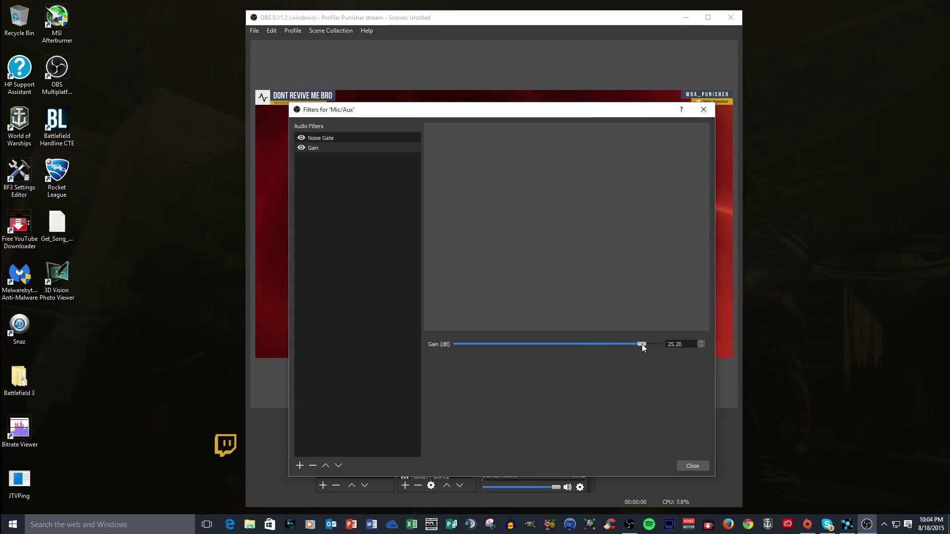
drag(579, 349, 559, 348)
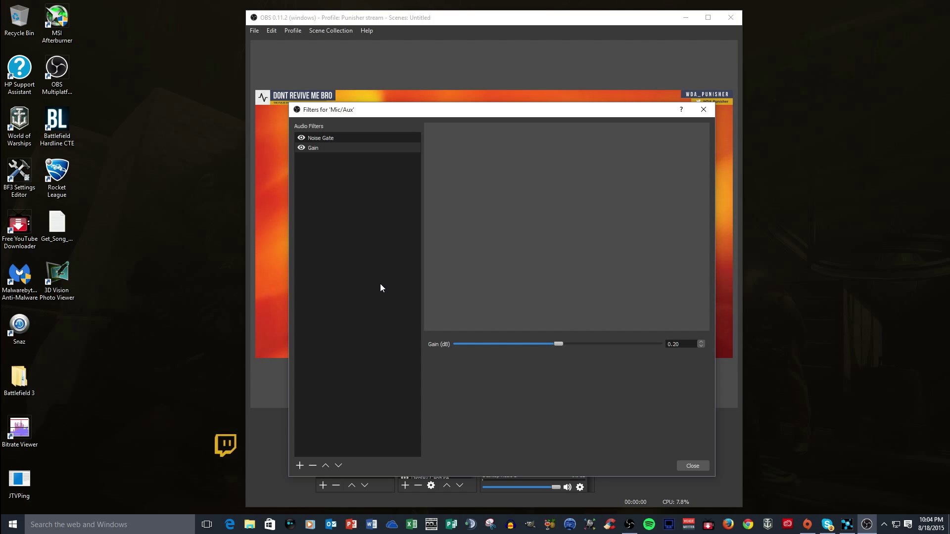
click(693, 468)
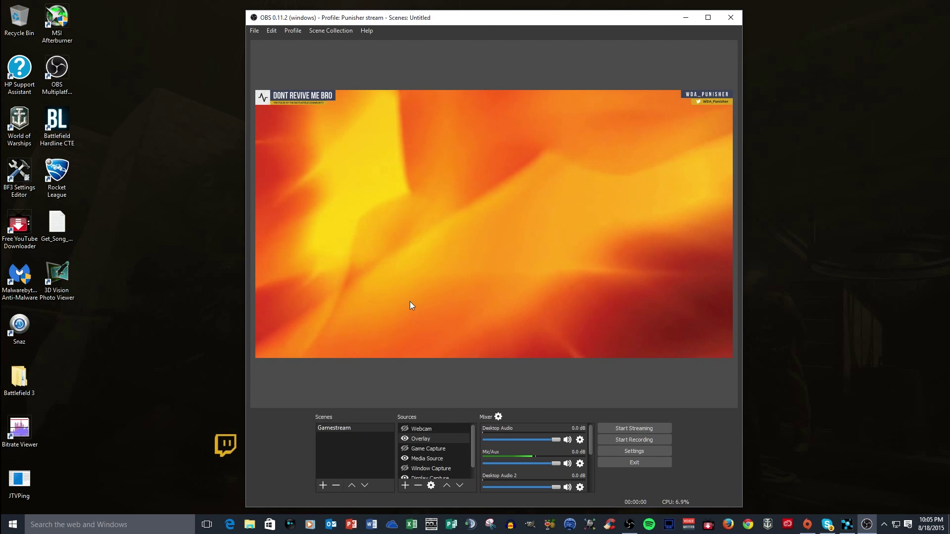
Step: Open the advanced audio properties and clear the ticked tracks for Desktop Audio, Desktop Audio 2, Mic/Aux and Media Source
mouse_move(592, 435)
mouse_down()
mouse_move(593, 475)
mouse_move(595, 429)
mouse_move(591, 473)
mouse_move(592, 442)
mouse_up()
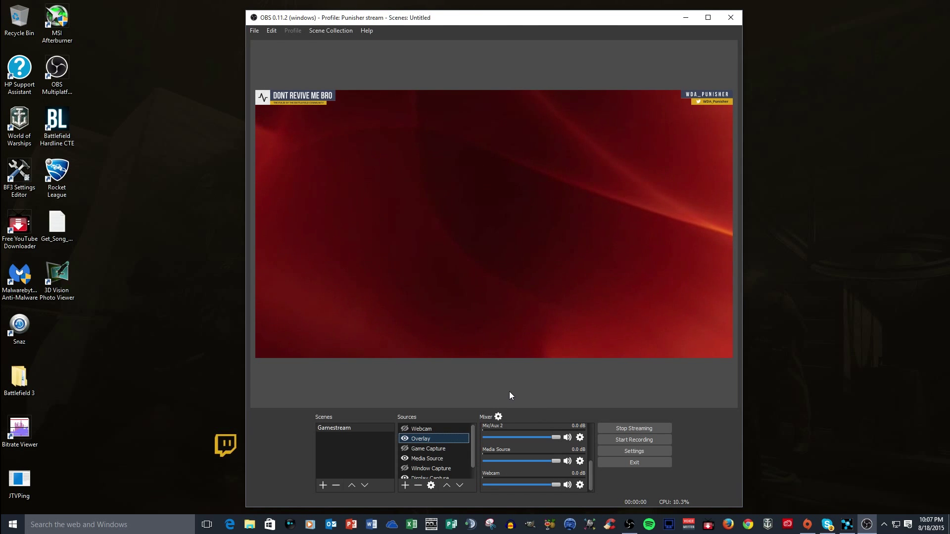
click(499, 417)
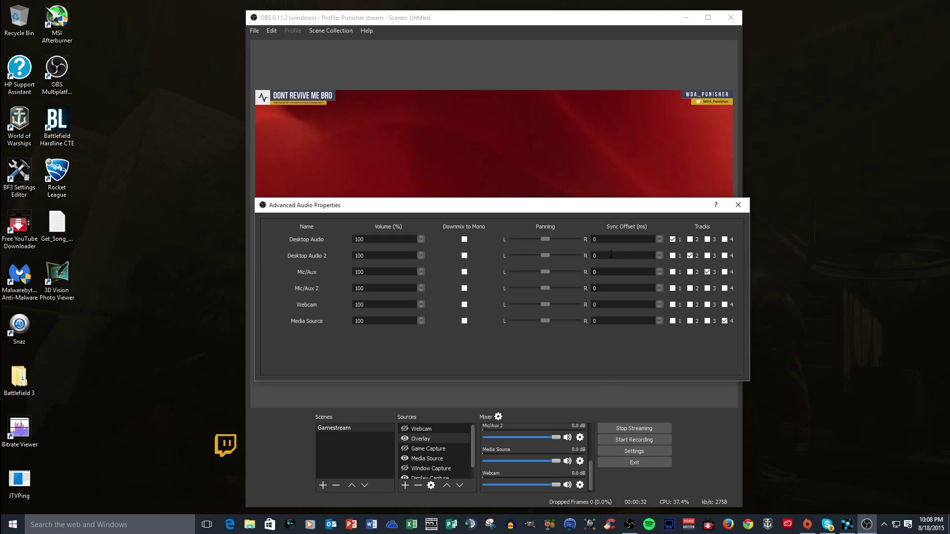
click(673, 239)
click(691, 256)
click(708, 271)
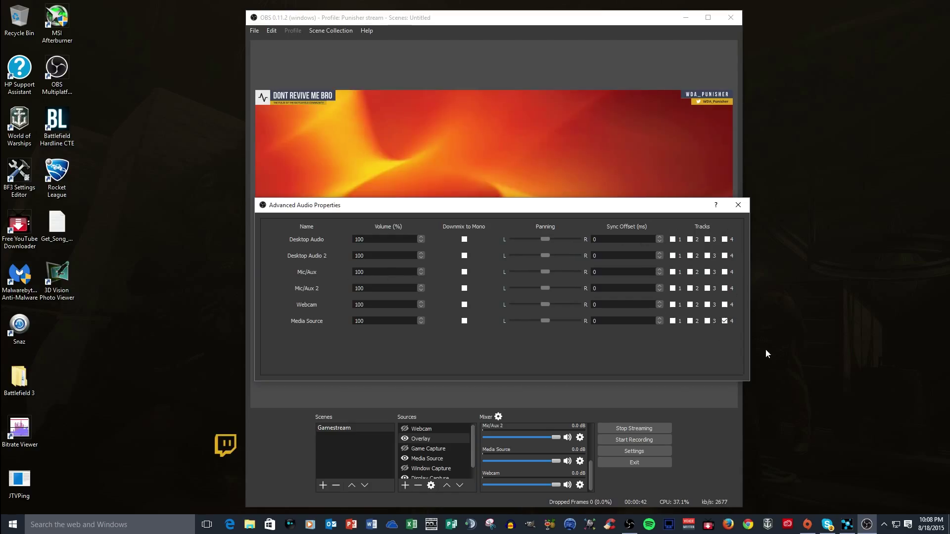
click(725, 321)
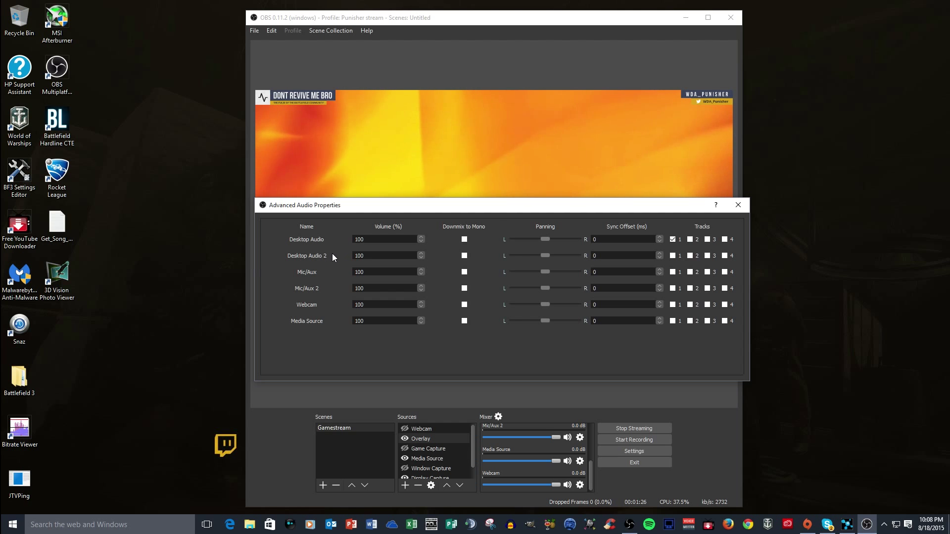
Step: Assign Desktop Audio 2 to track 2 and Mic/Aux to track 3
click(692, 257)
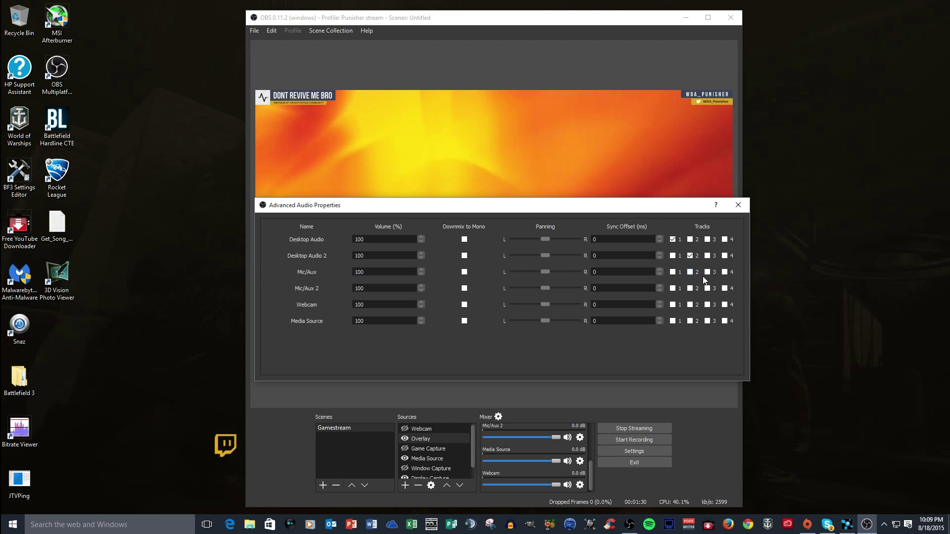
click(711, 272)
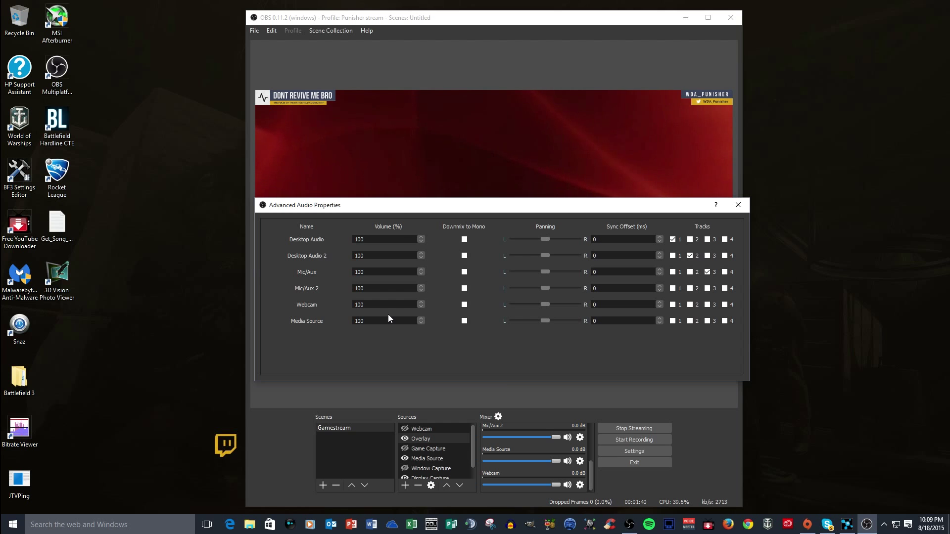
Step: Review the input devices available for Mic/Aux 2 and leave its properties without changing the device
click(582, 440)
click(606, 458)
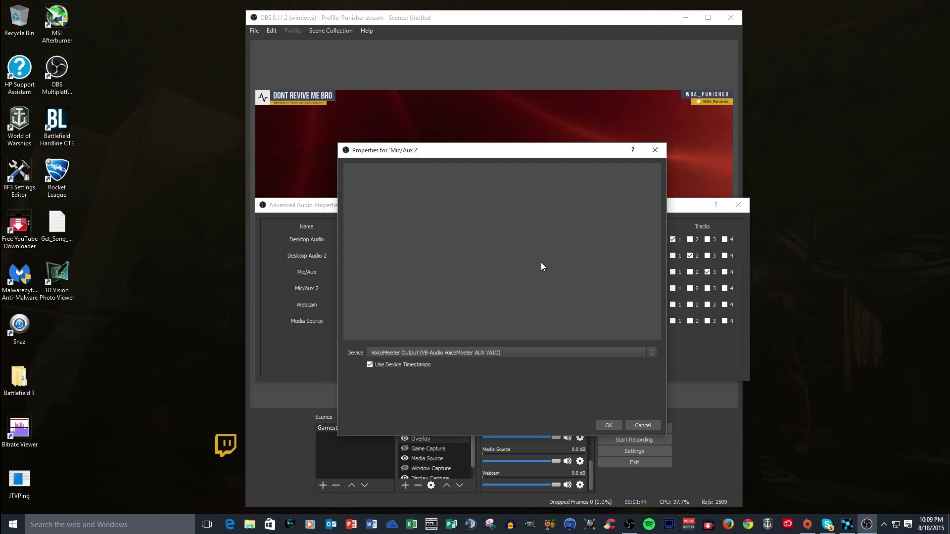
click(652, 352)
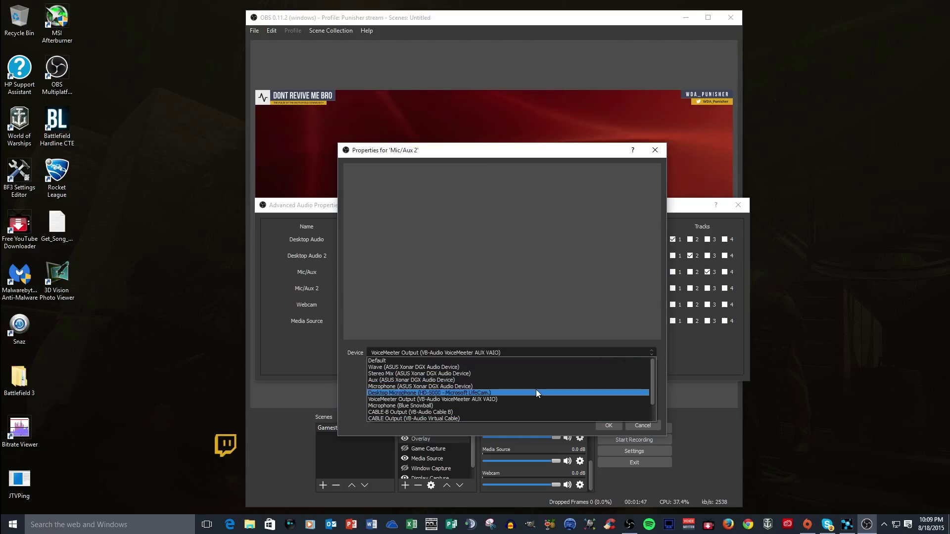
click(660, 360)
click(636, 425)
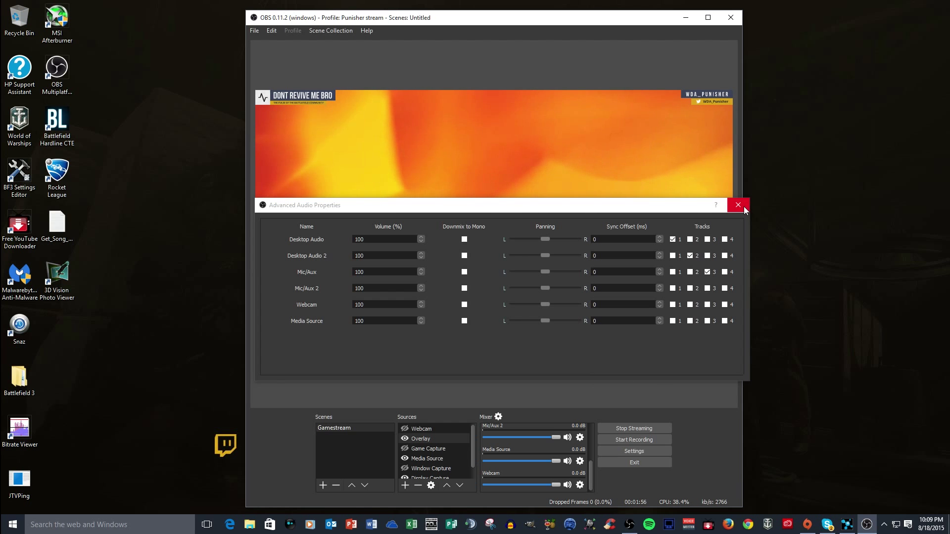
Step: Enable track 4 for all six audio sources and close the advanced audio properties
click(726, 288)
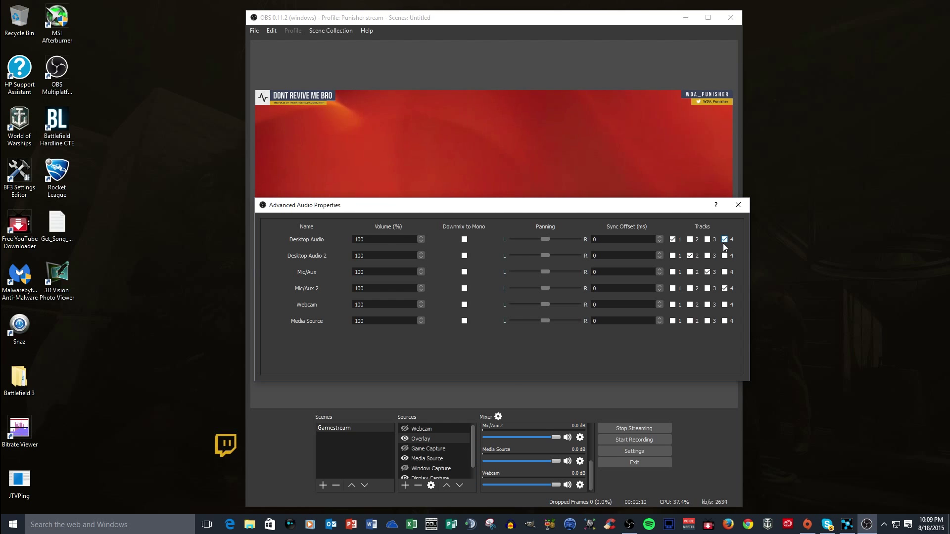
click(725, 256)
click(725, 272)
click(724, 304)
click(723, 321)
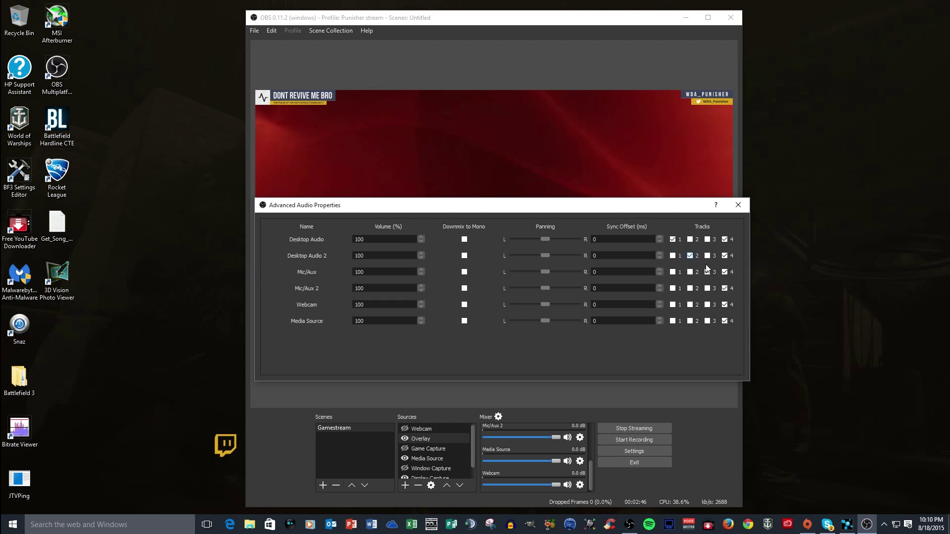
click(737, 205)
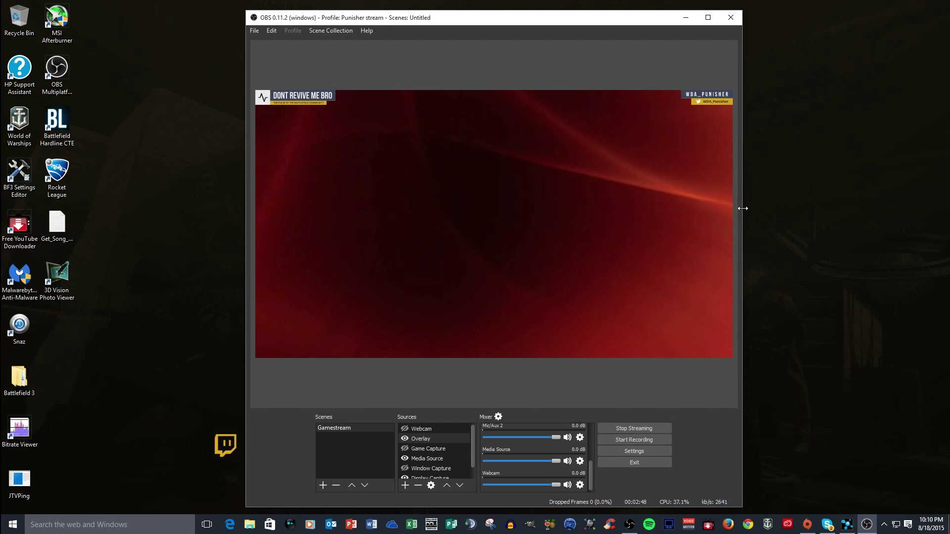
Step: Show the Webcam source in the scene, make a short test recording and stop it
click(405, 428)
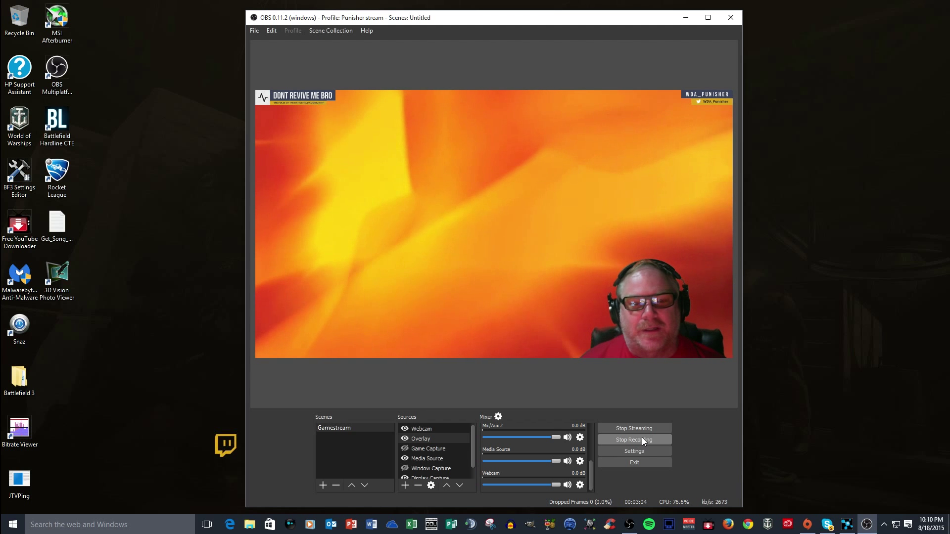
click(642, 439)
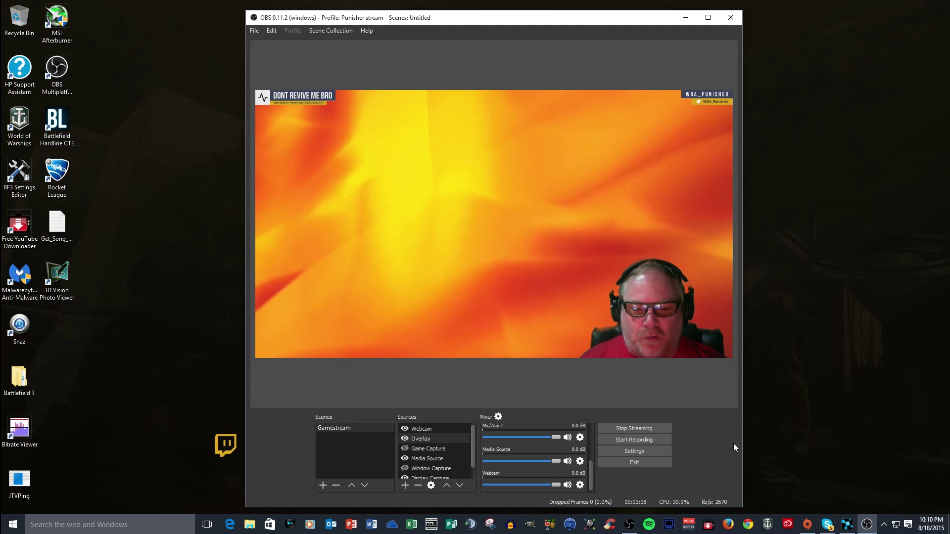
click(247, 529)
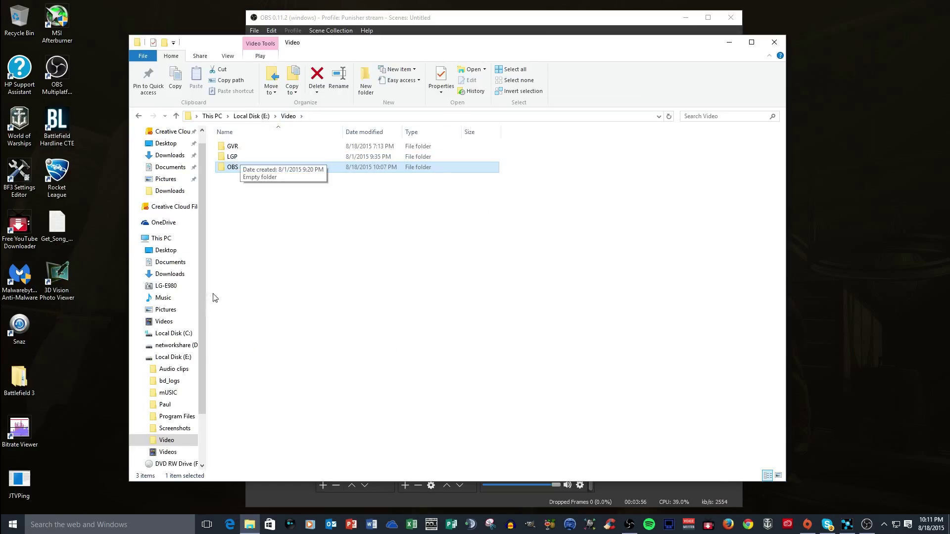
click(178, 454)
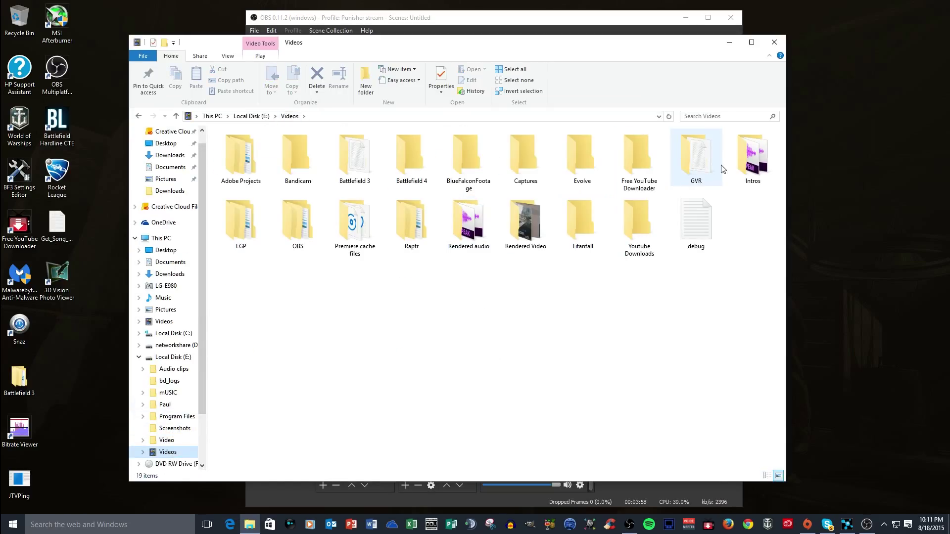
double_click(305, 222)
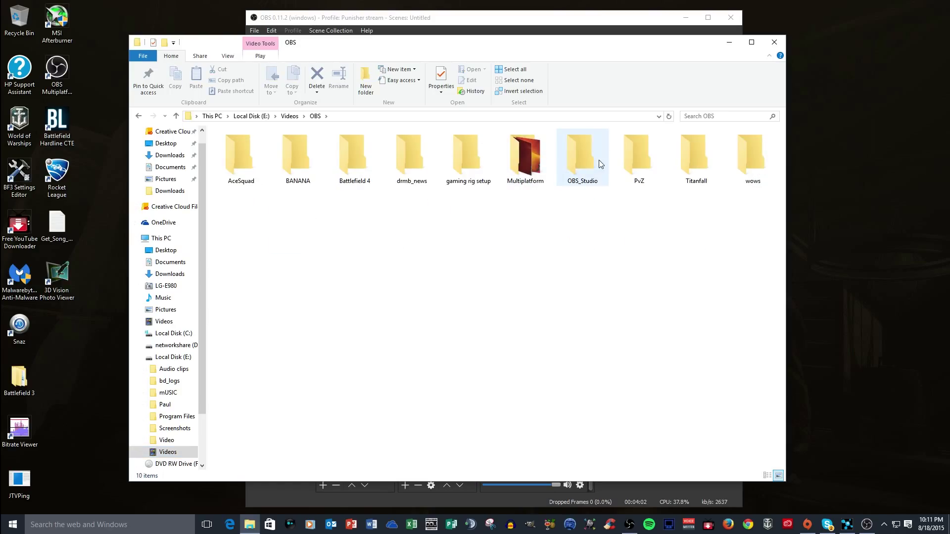
double_click(531, 164)
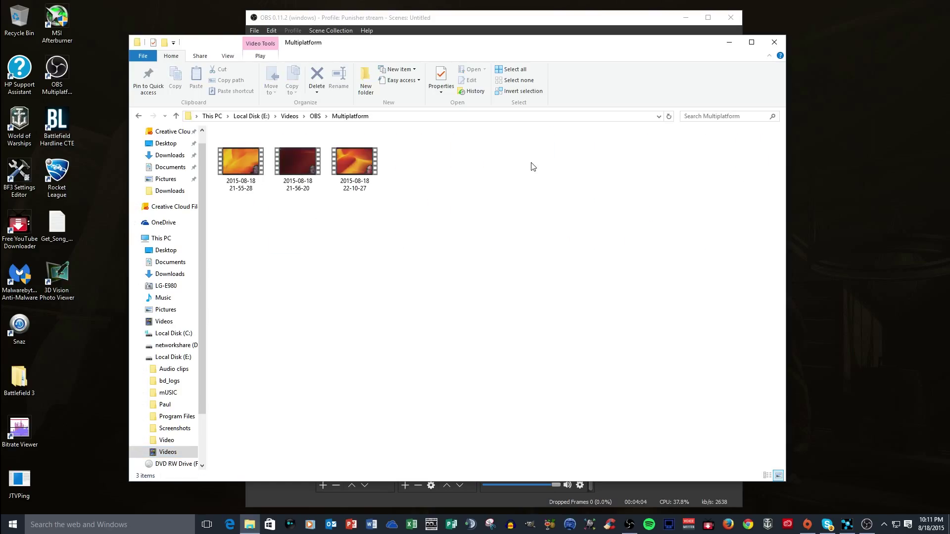
mouse_move(356, 168)
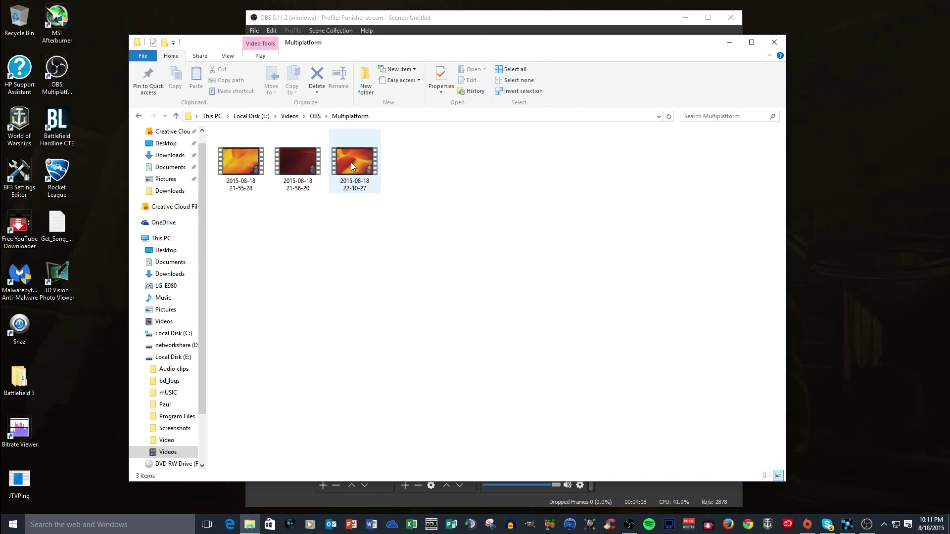
double_click(352, 163)
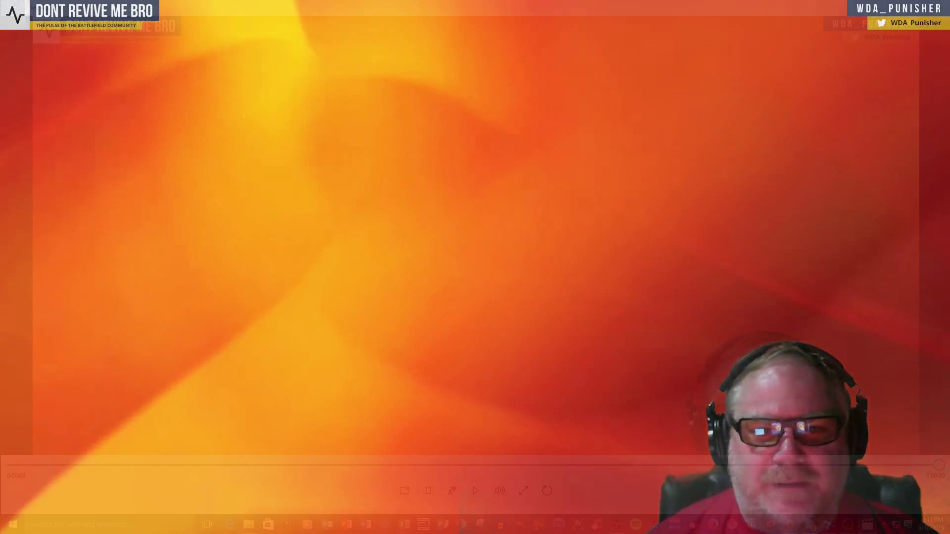
Step: Close the recording's playback, move the File Explorer window aside and launch Premiere Pro CC (2015) from Creative Cloud
click(934, 6)
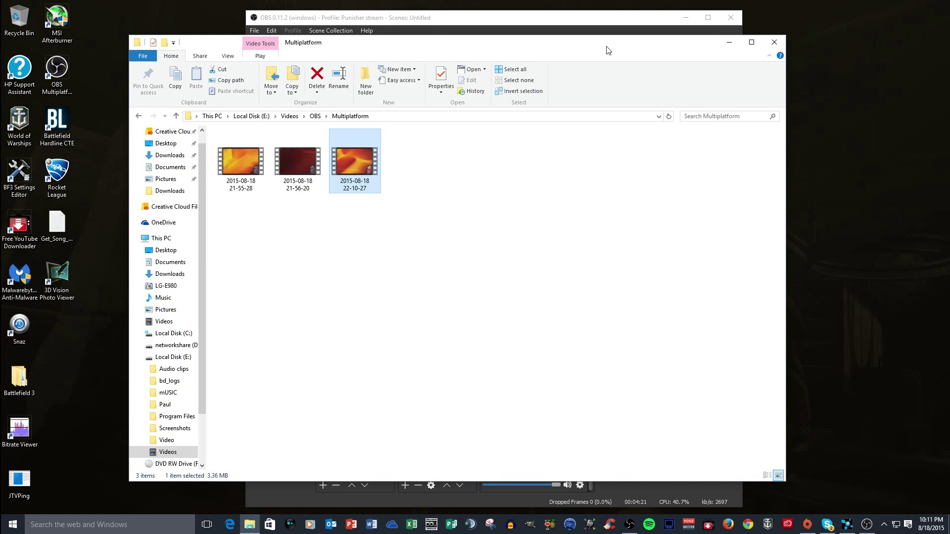
drag(607, 49, 662, 49)
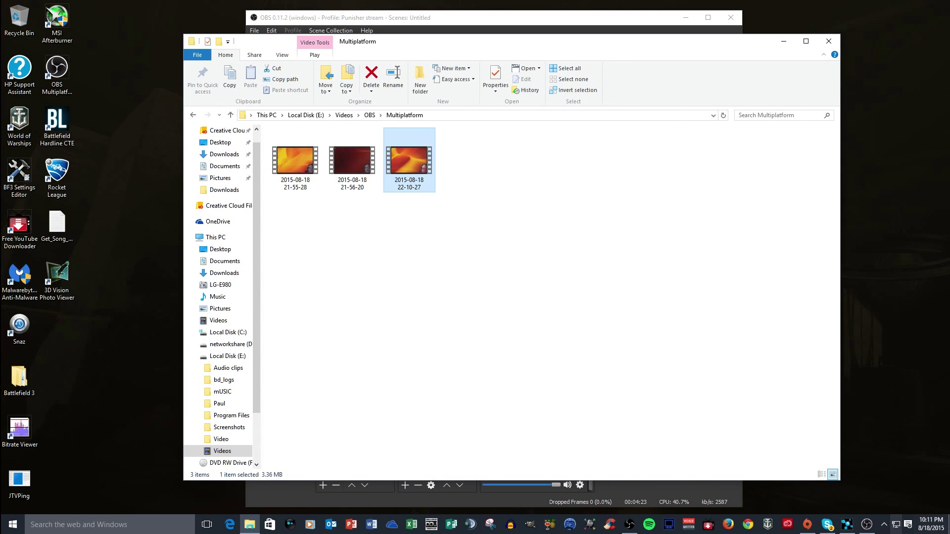
click(789, 531)
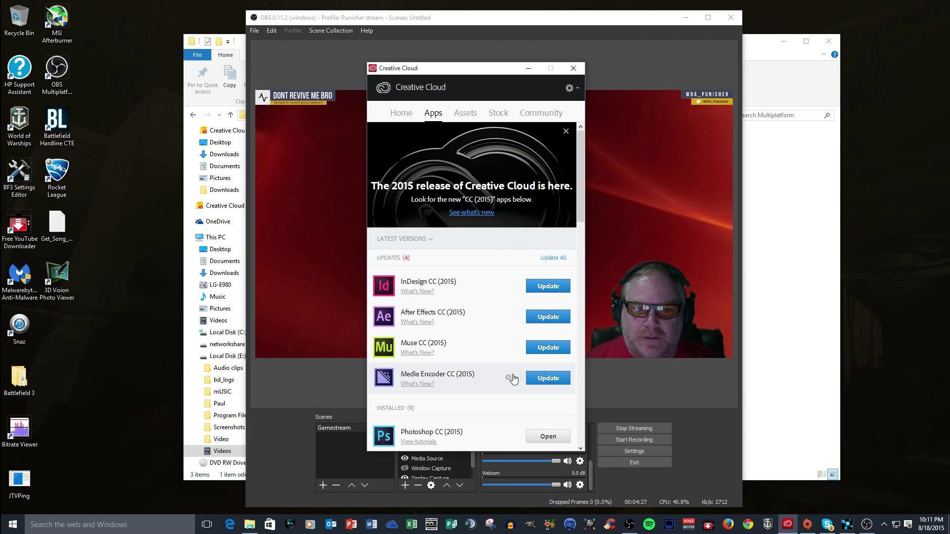
scroll(513, 378, down, 5)
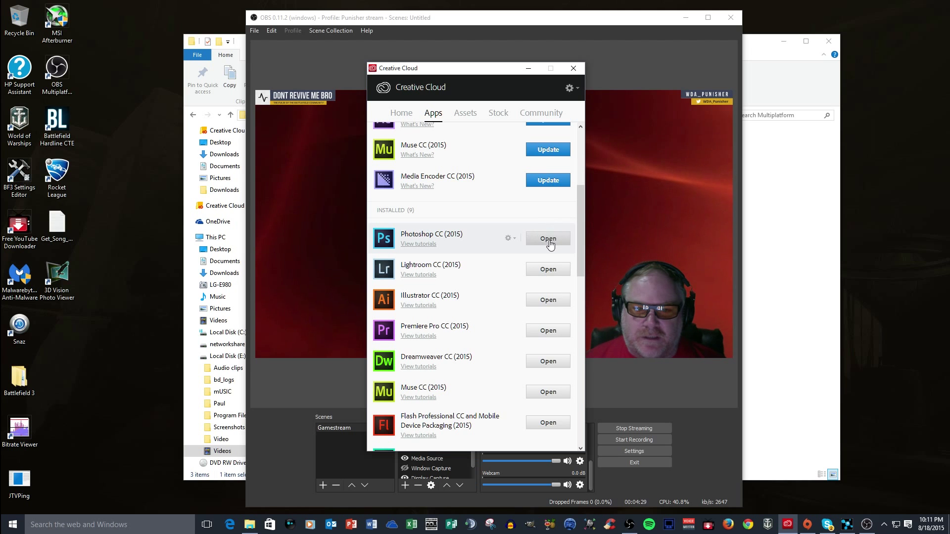
click(547, 334)
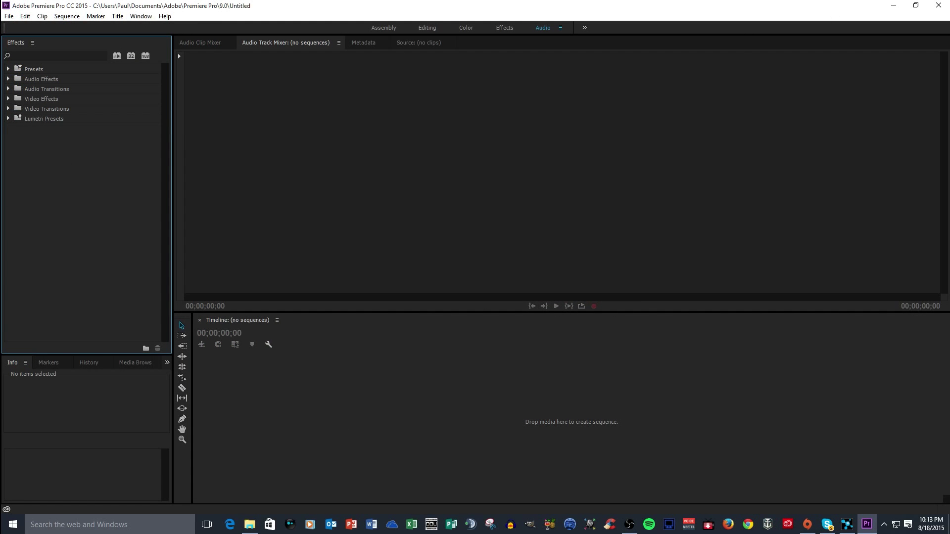
drag(947, 213, 232, 415)
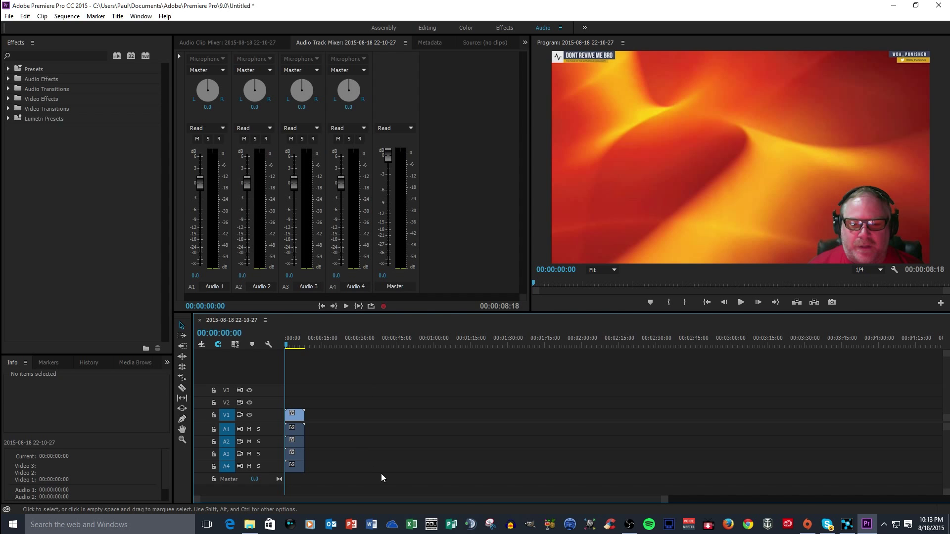
click(673, 501)
drag(625, 500, 388, 500)
drag(668, 501, 517, 503)
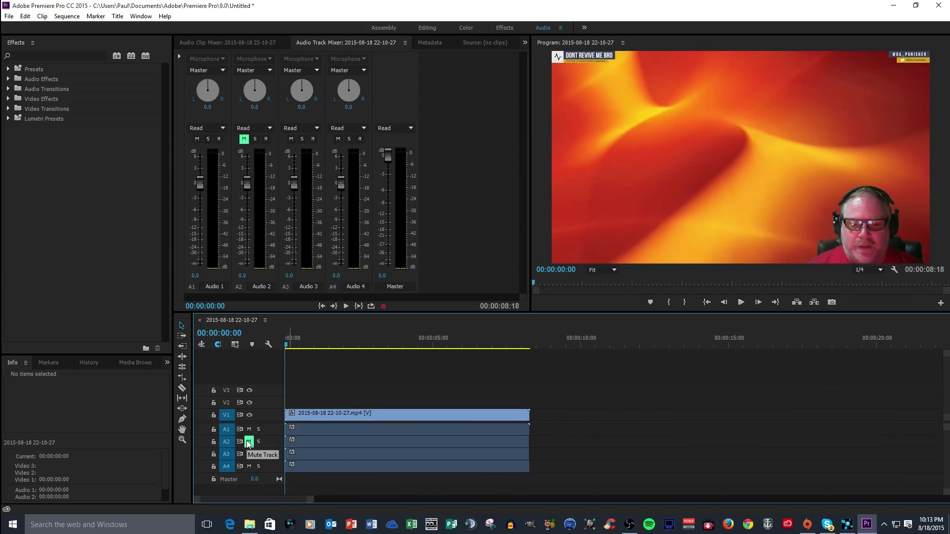
Step: Mute audio track A2, select its clip and enlarge the audio tracks to examine the waveforms of A1 to A4
click(338, 442)
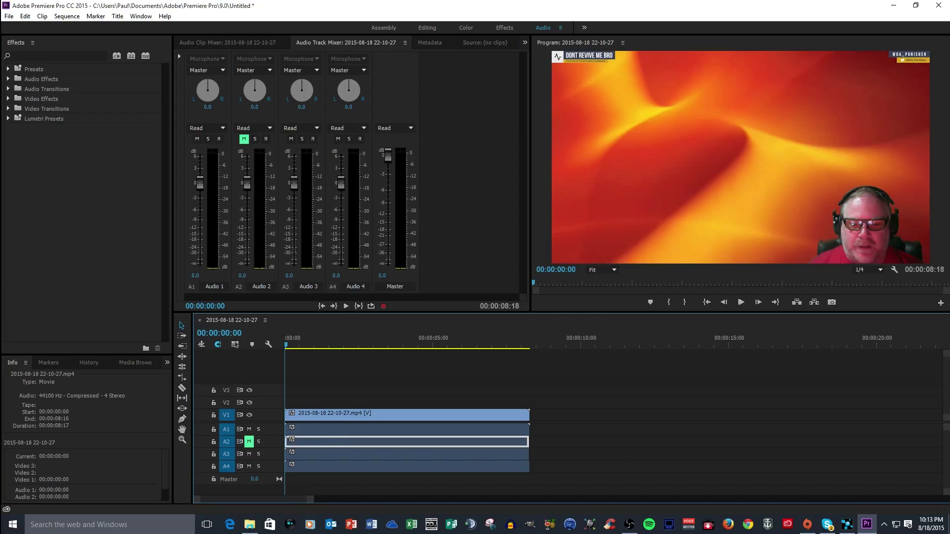
drag(947, 493, 948, 482)
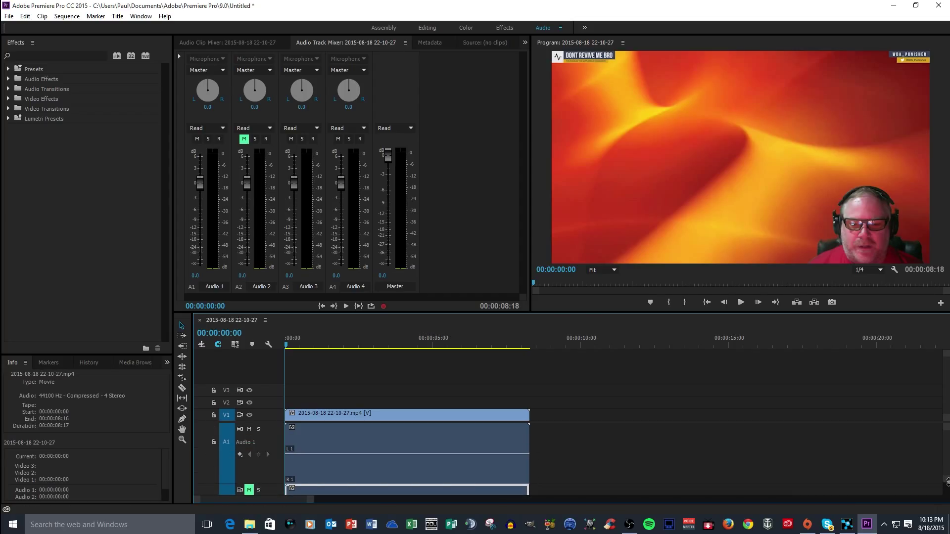
scroll(945, 472, down, 4)
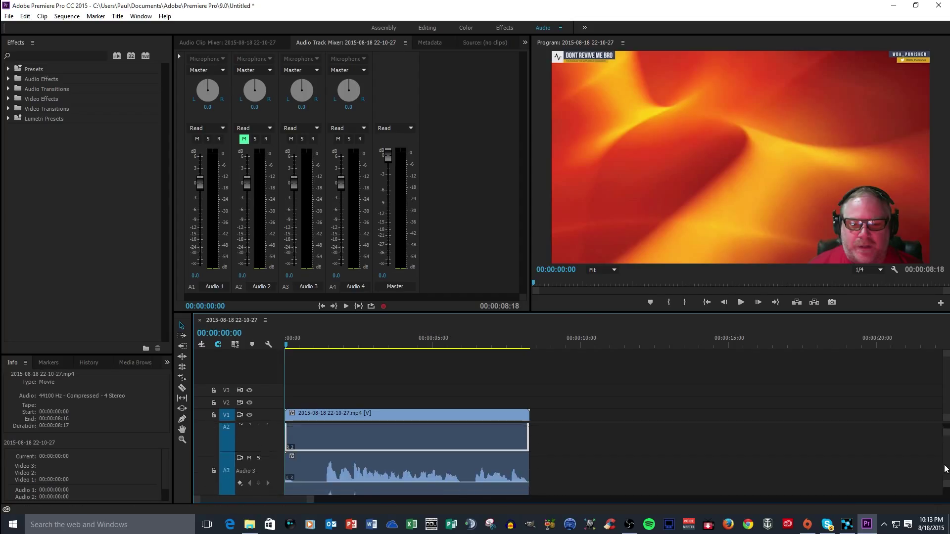
scroll(944, 472, down, 1)
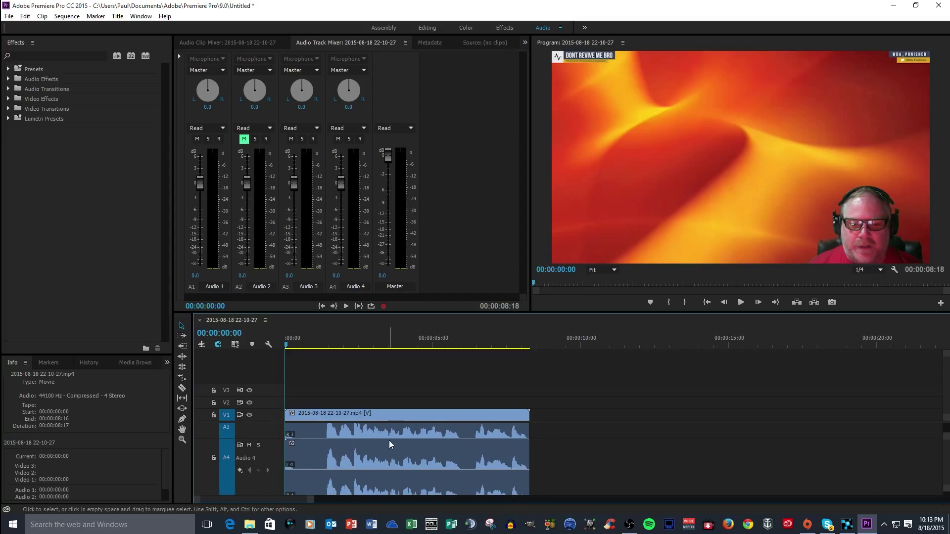
Step: Cut a short section out of the A3 audio clip at about four seconds with the Razor tool and delete only that piece
key(c)
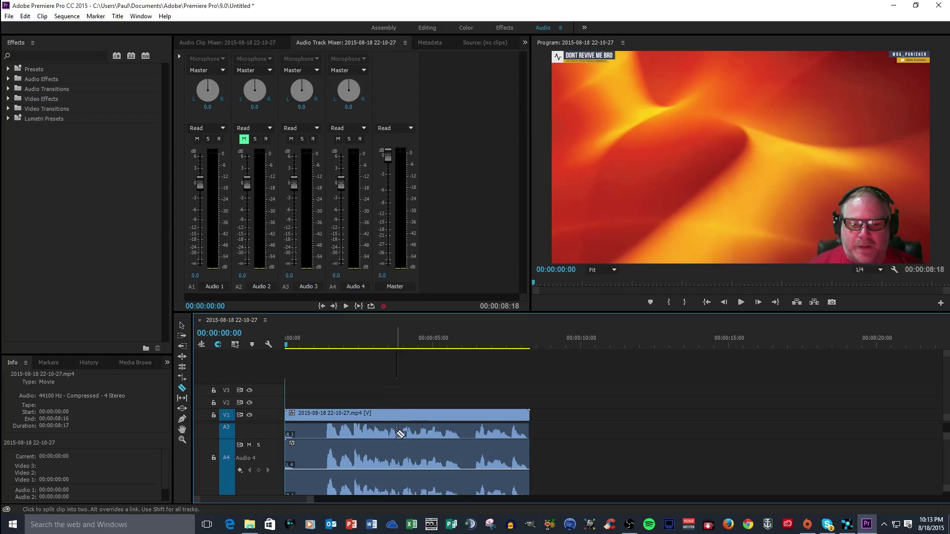
key(v)
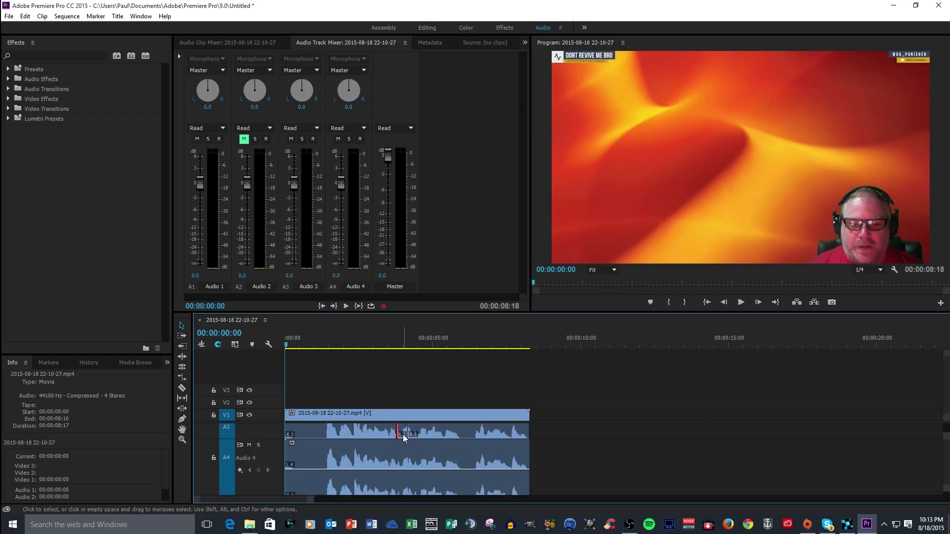
key(Delete)
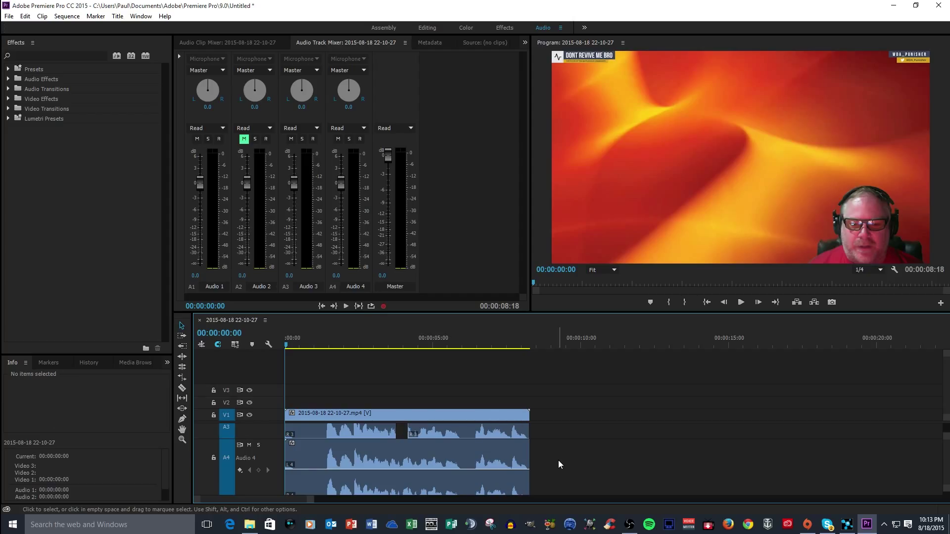
drag(944, 489, 946, 489)
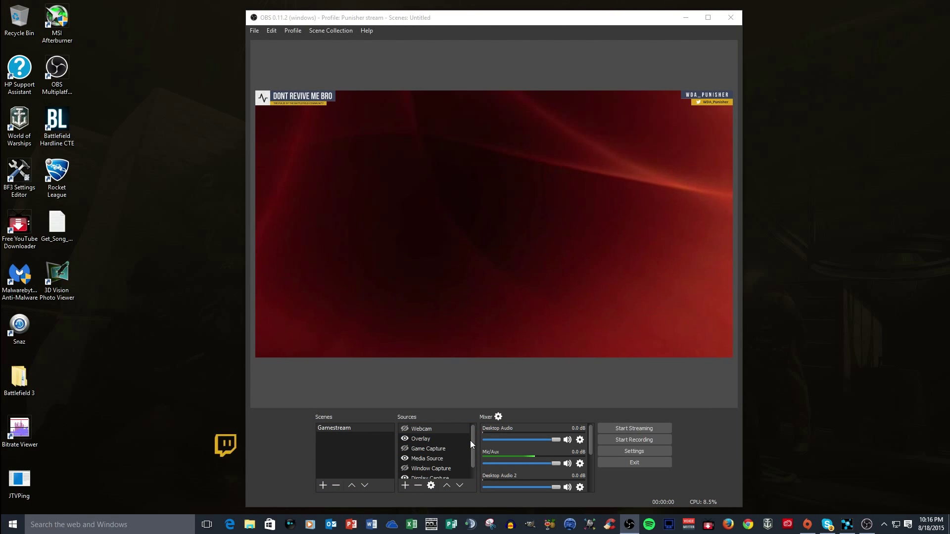
Step: Switch to OBS, open its audio settings and review the devices available for Desktop Audio Device without changing the selection
click(633, 452)
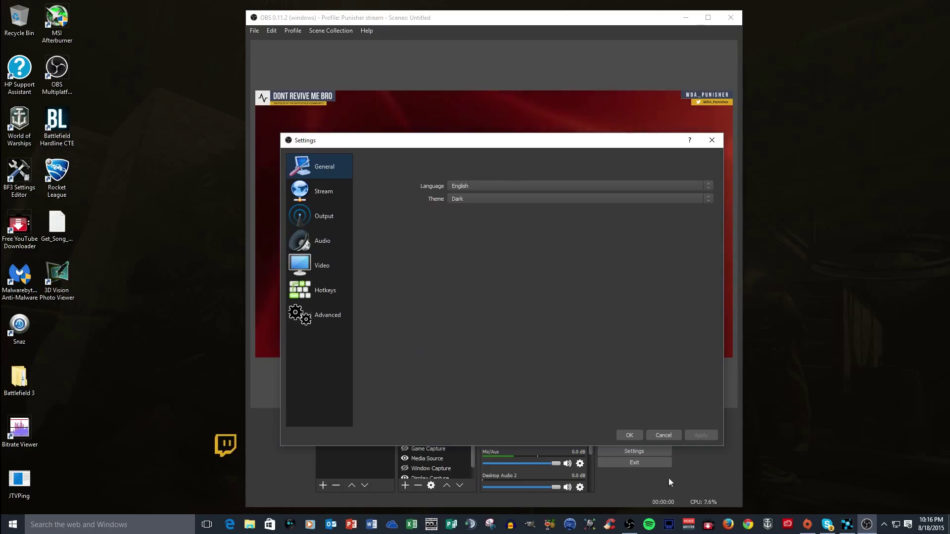
click(306, 248)
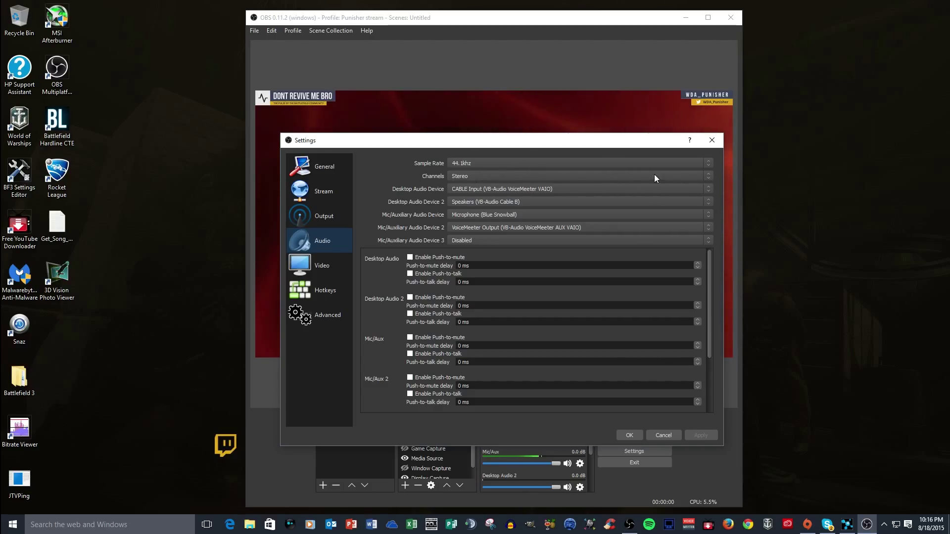
click(707, 190)
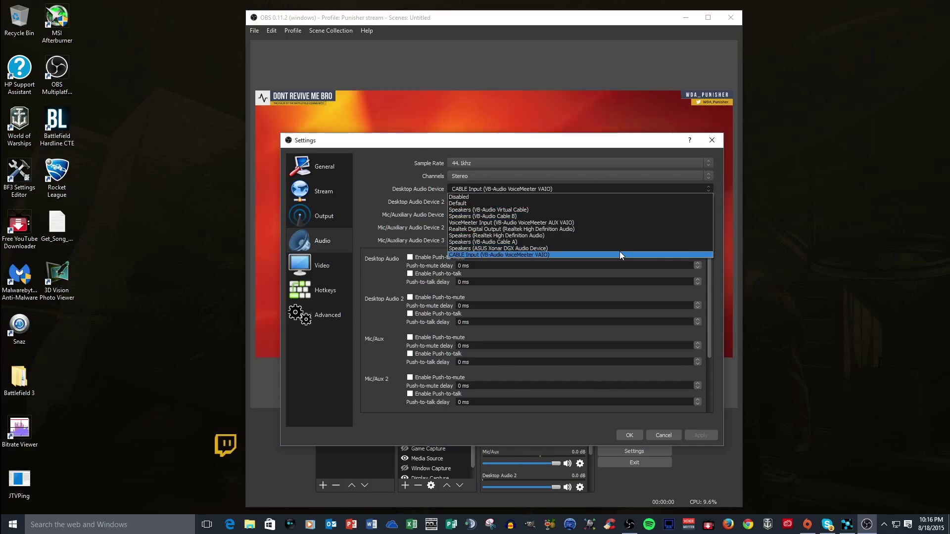
click(711, 186)
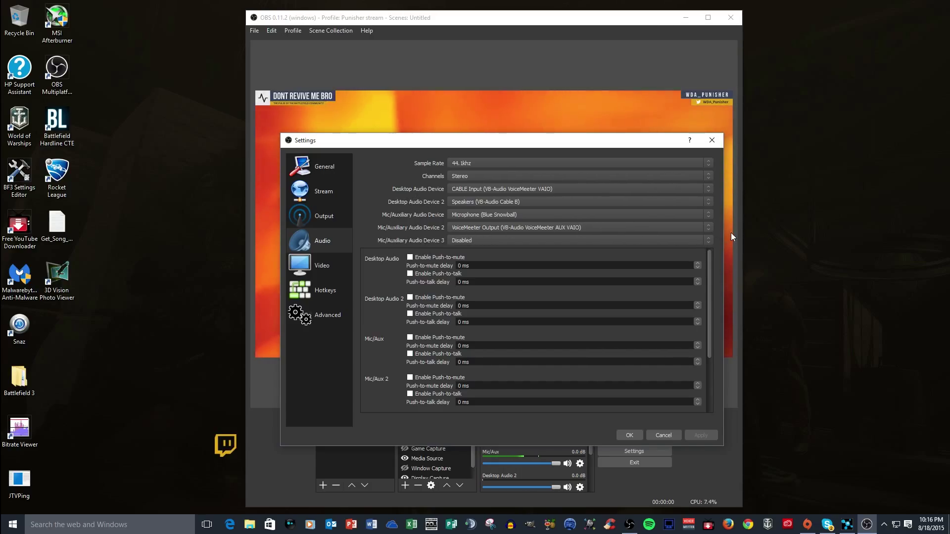
Step: Review the devices available for Mic/Auxiliary Audio Device 2 and Mic/Auxiliary Audio Device, keep both selections and close the settings
click(707, 226)
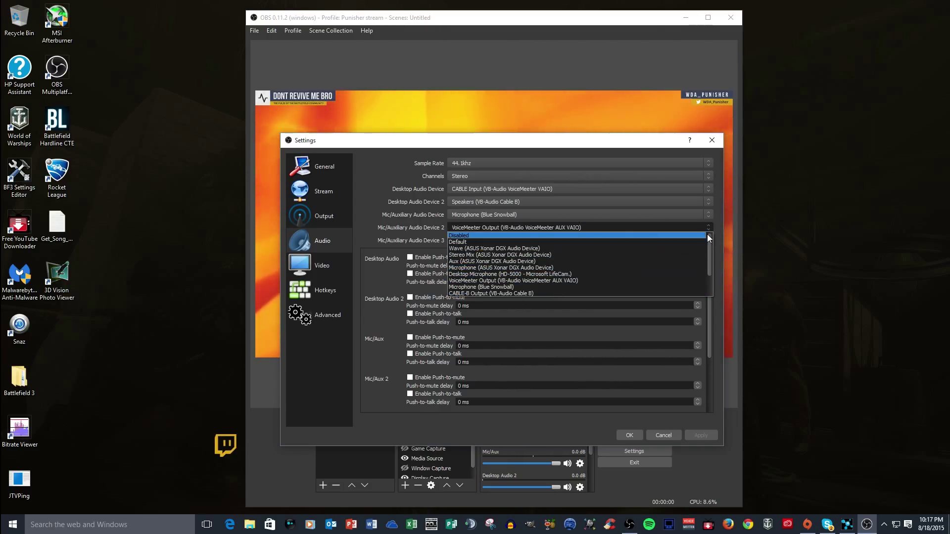
click(711, 214)
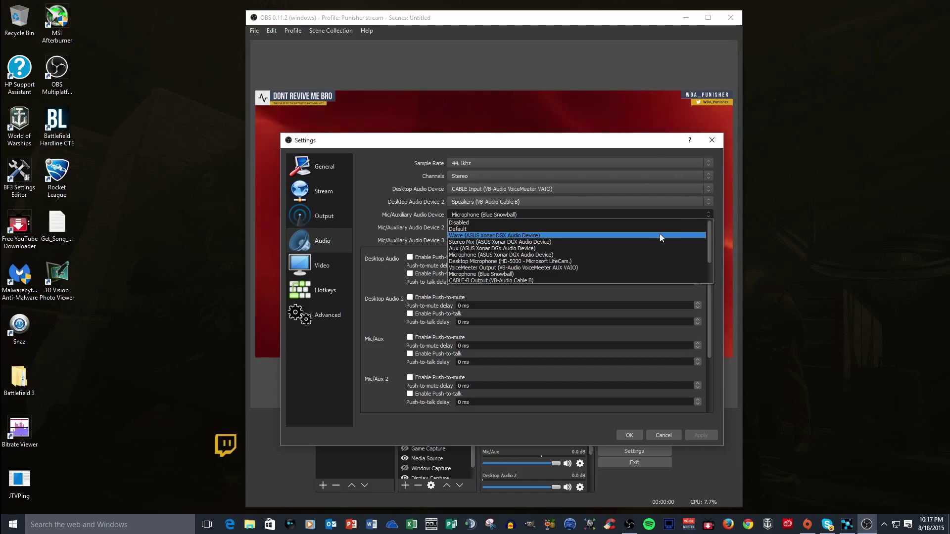
click(711, 213)
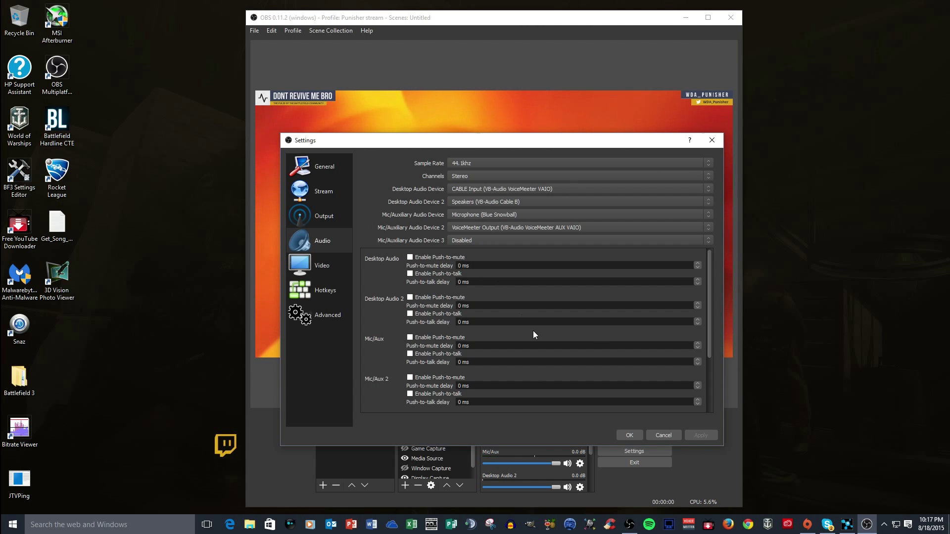
click(630, 435)
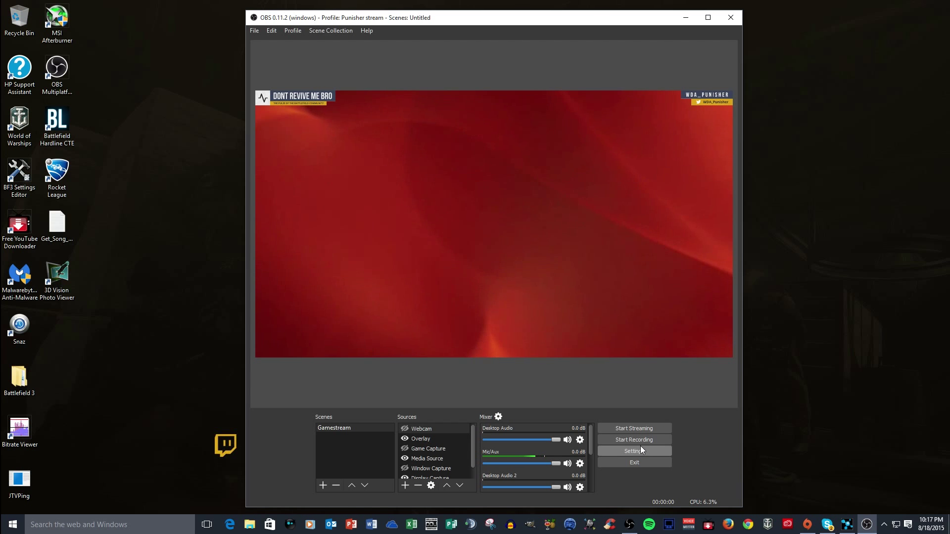
click(474, 442)
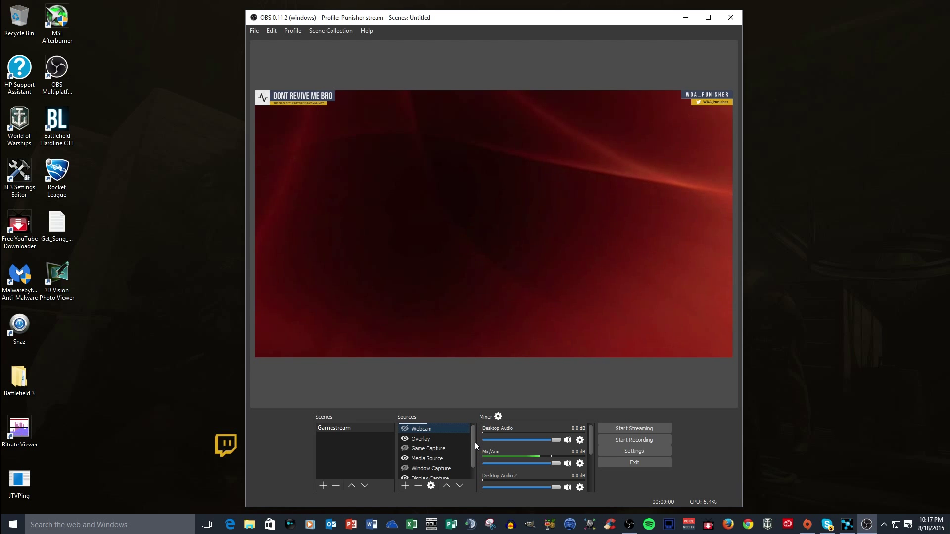